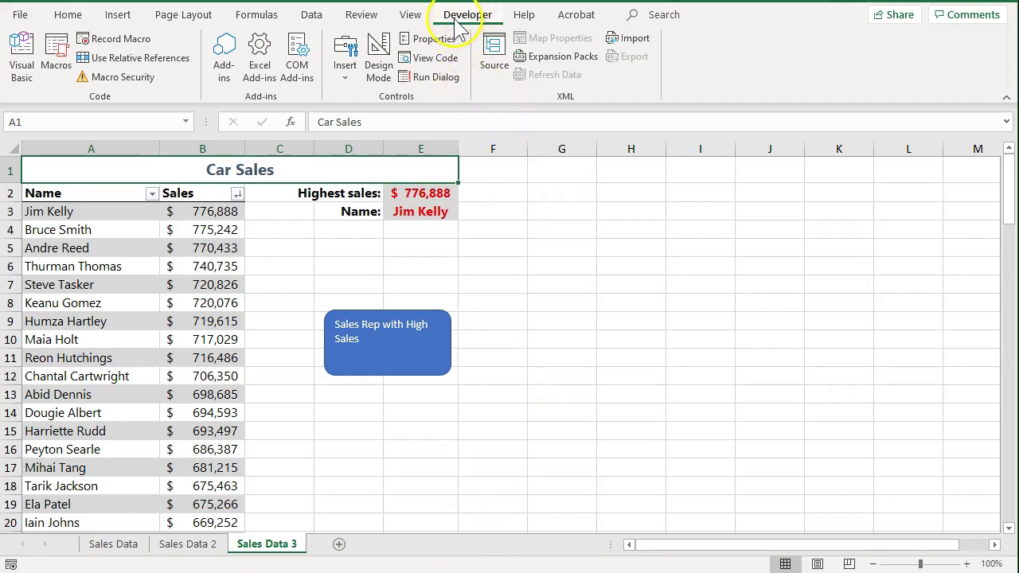
# Open the Visual Basic editor to view the HighestSales macro in Module1.
pyautogui.click(21, 64)
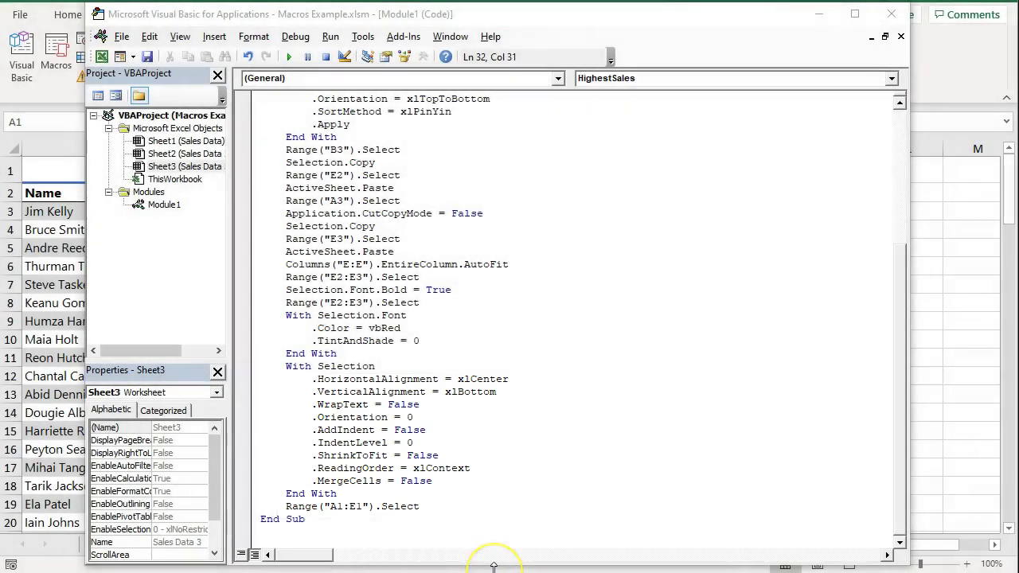
# Select all the module code, bring up its editing menu, then dismiss it and deselect.
pyautogui.click(387, 470)
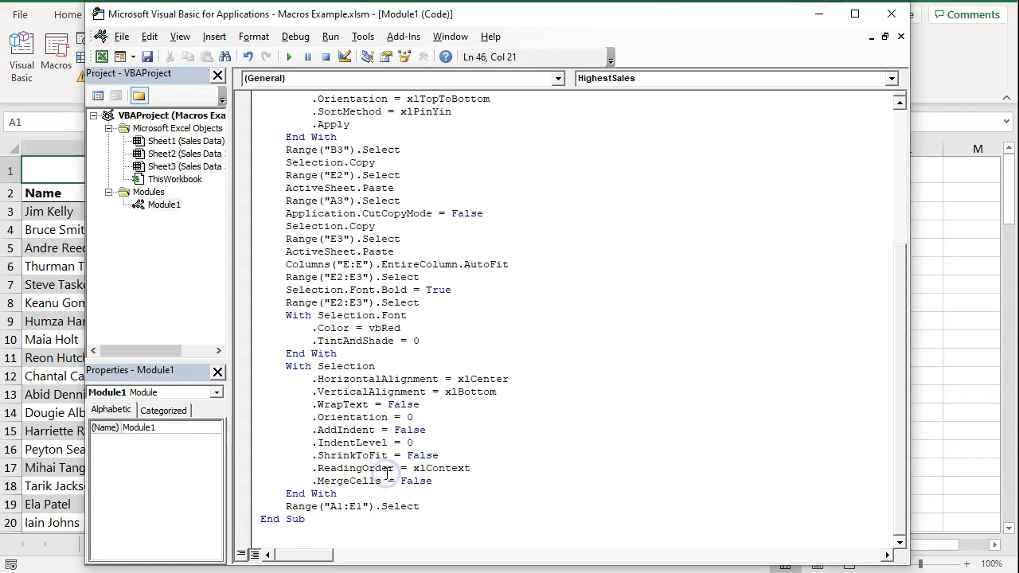
pyautogui.hotkey('ctrl', 'a')
pyautogui.rightClick(383, 459)
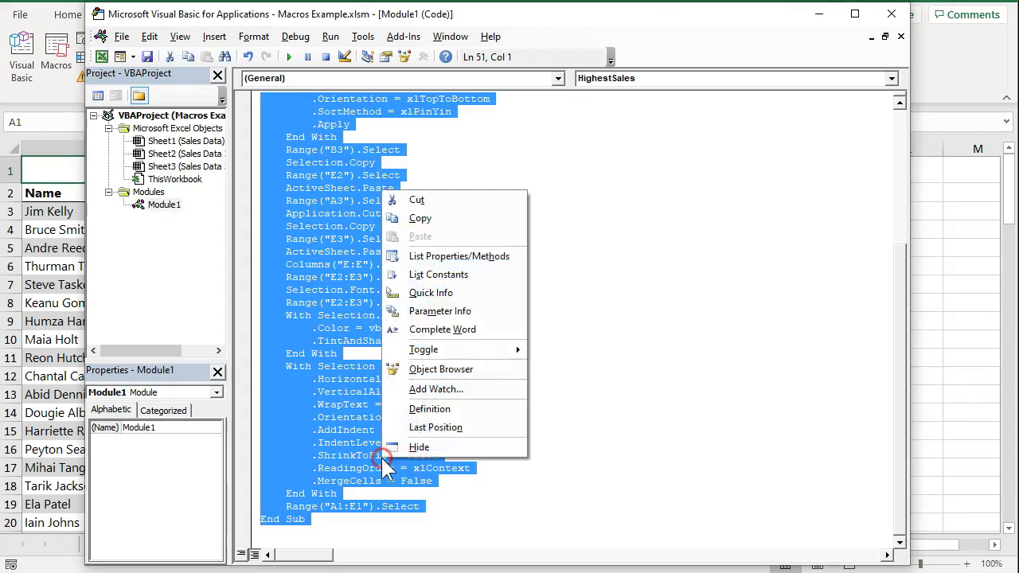
pyautogui.click(481, 229)
pyautogui.click(547, 410)
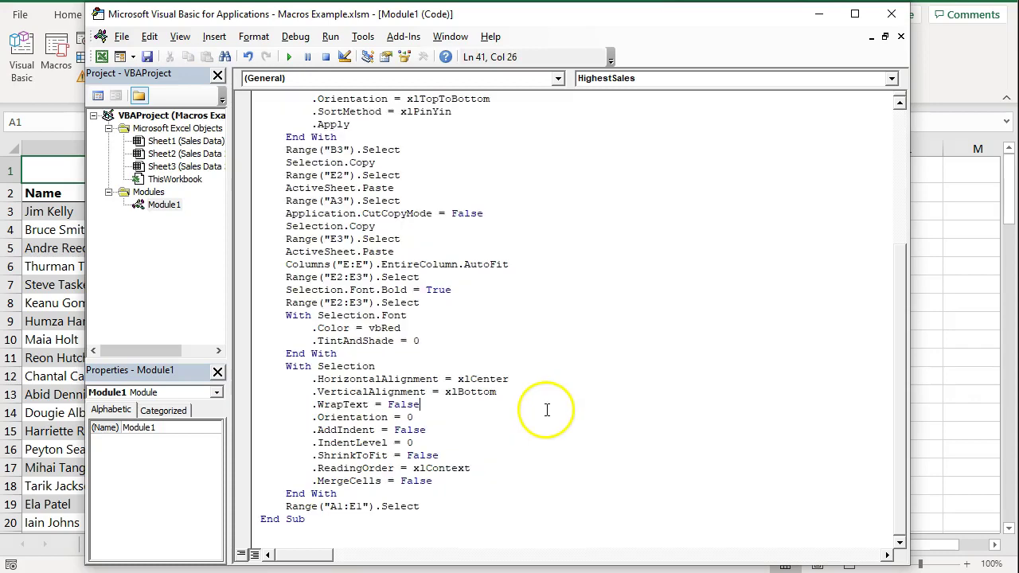
# Add 'Selection.Font.Italics = True' below the bold-font line and save the workbook.
pyautogui.press('Up')
pyautogui.press('Up')
pyautogui.press('Up')
pyautogui.press('End')
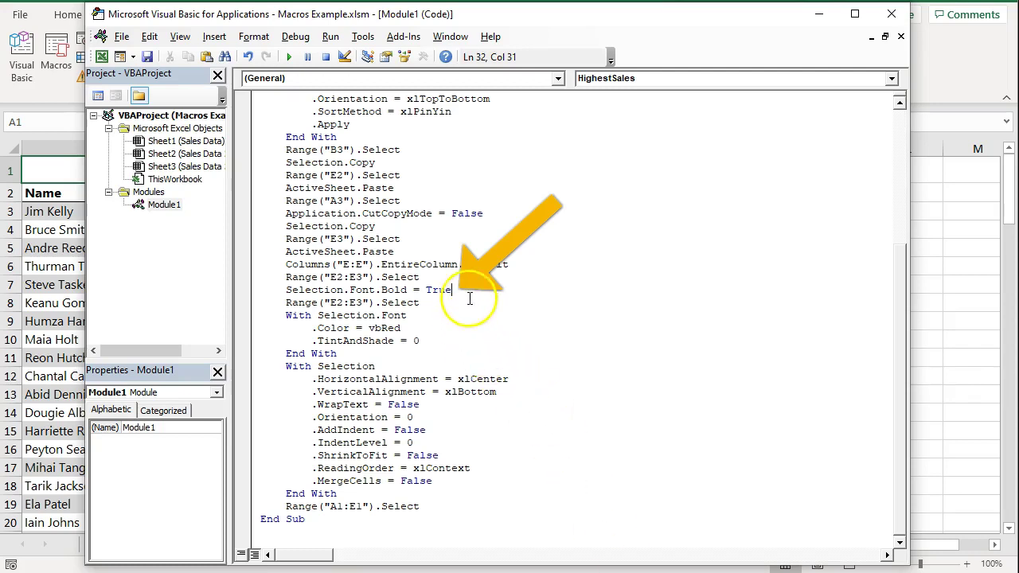
pyautogui.press('Return')
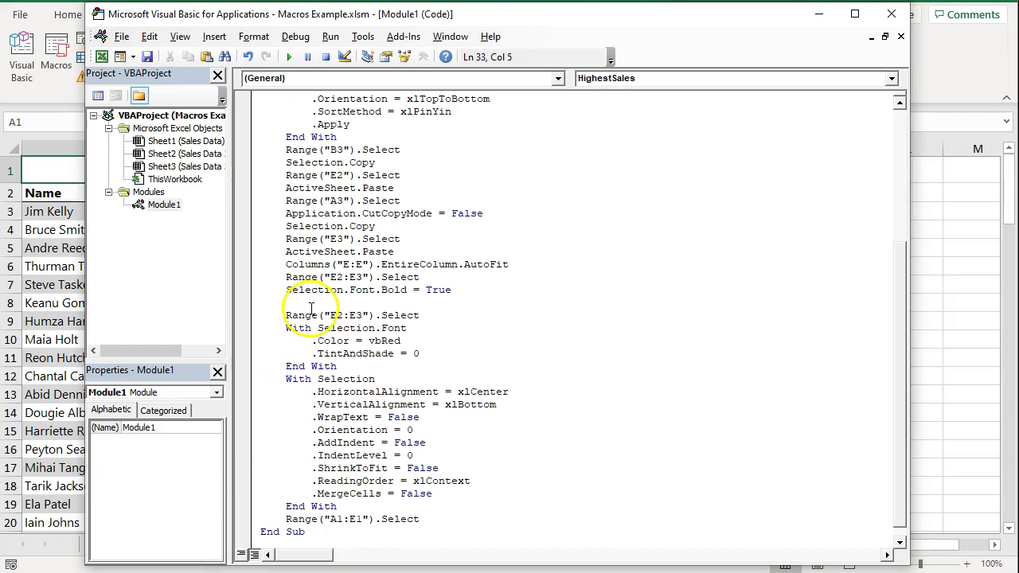
pyautogui.write('Selection.Font.Italics = True')
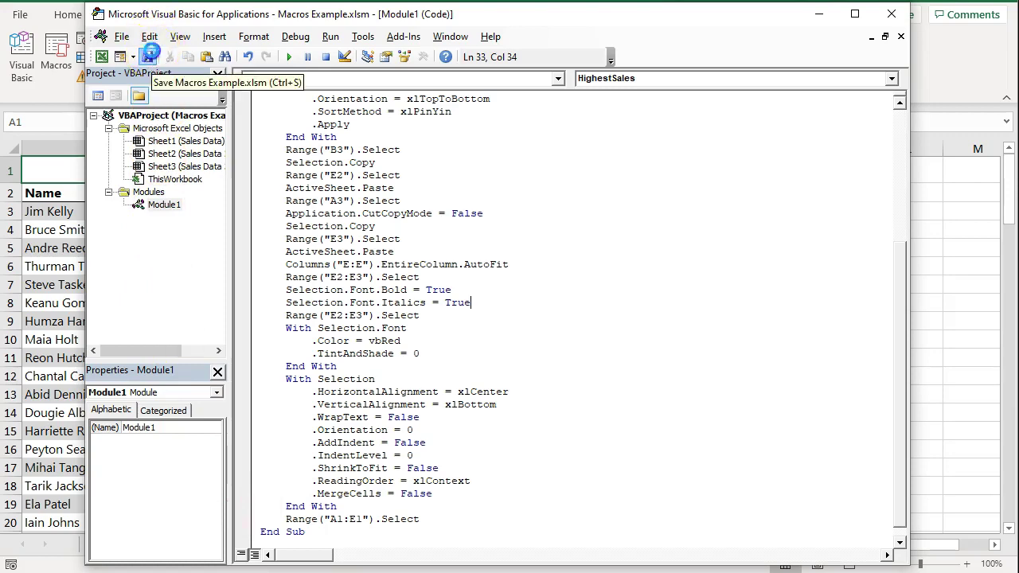
pyautogui.click(147, 57)
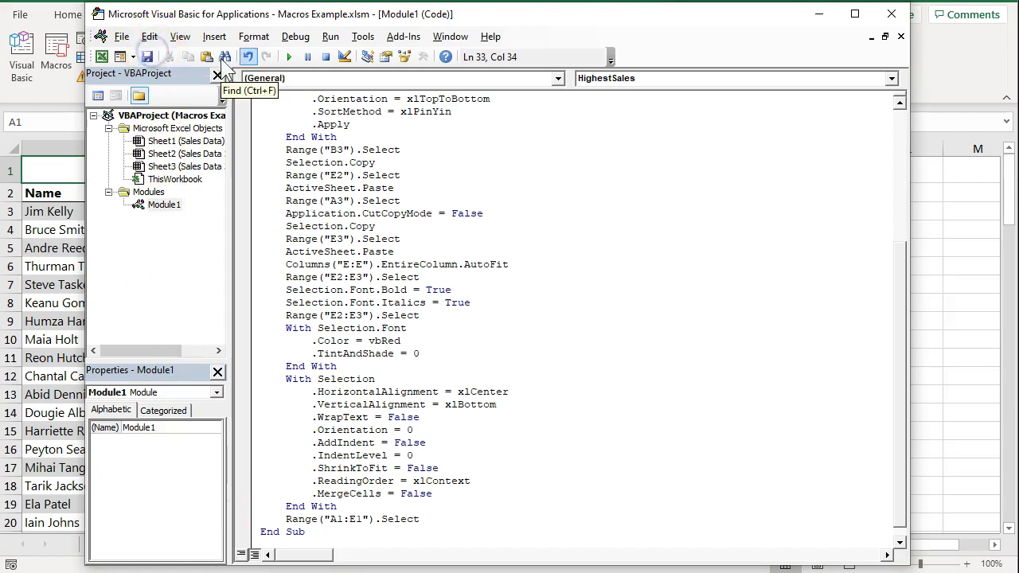
# Run the macro from the Sales Rep shape and debug to the failing italics line.
pyautogui.click(899, 18)
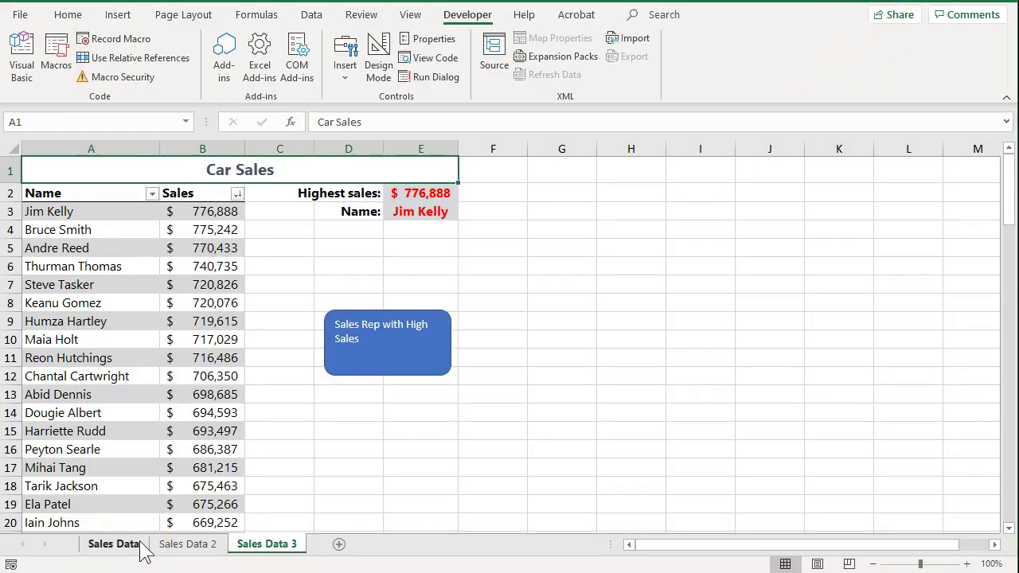
pyautogui.click(404, 376)
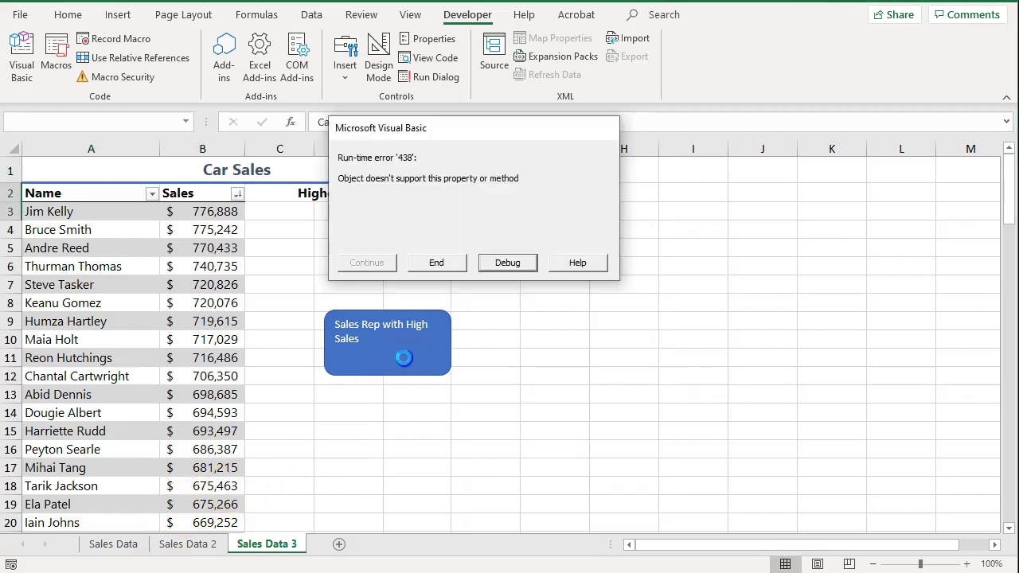
pyautogui.click(520, 264)
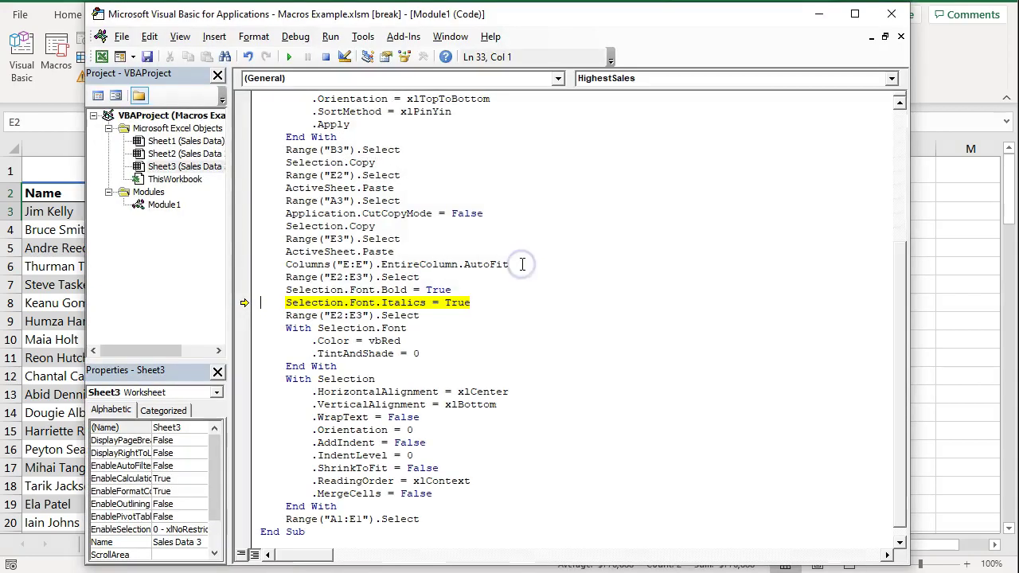
# Correct 'Italics' to 'Italic', save the macro, and close the editor, stopping the debugger.
pyautogui.click(481, 303)
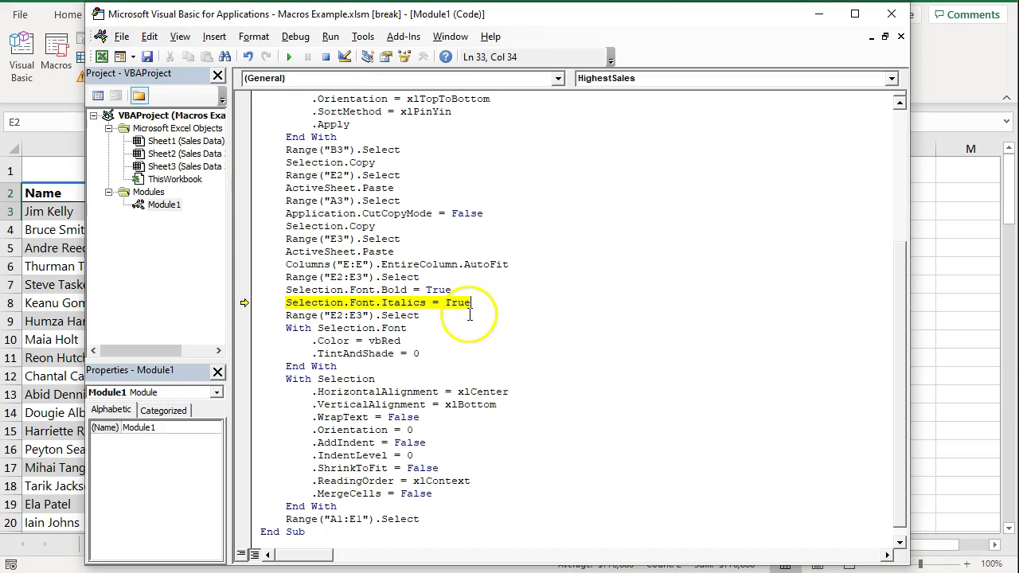
pyautogui.click(426, 303)
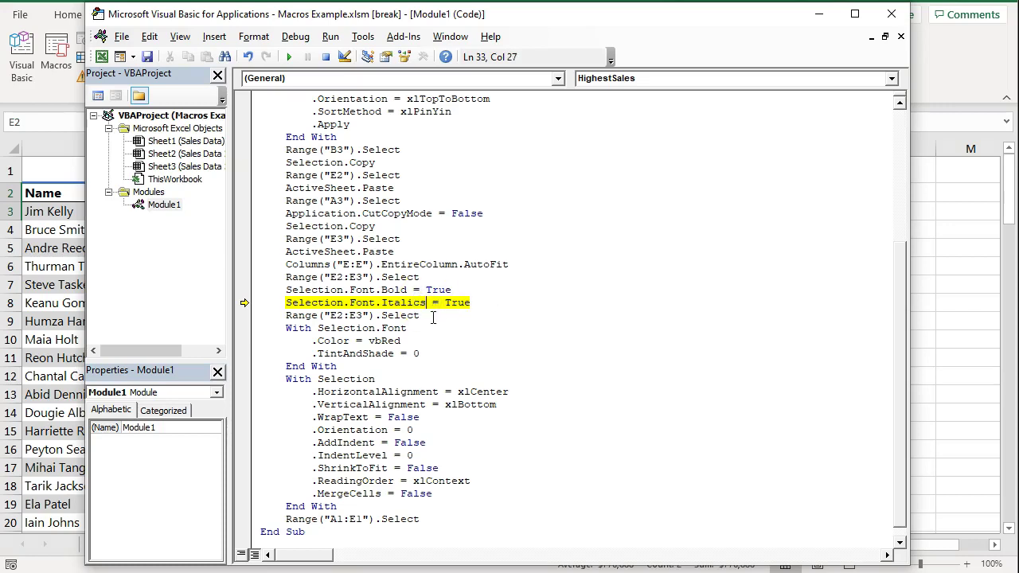
pyautogui.press('BackSpace')
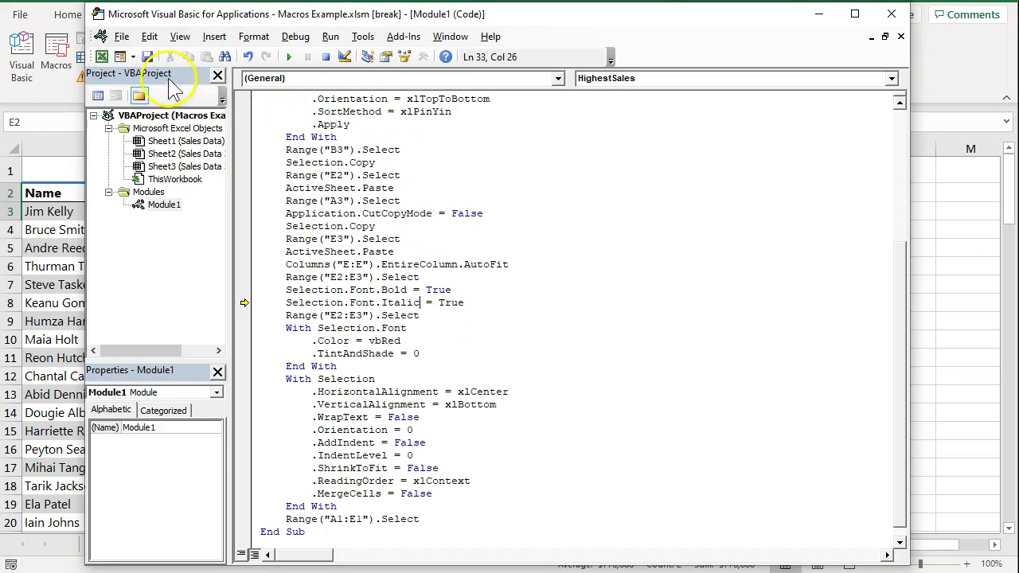
pyautogui.click(146, 57)
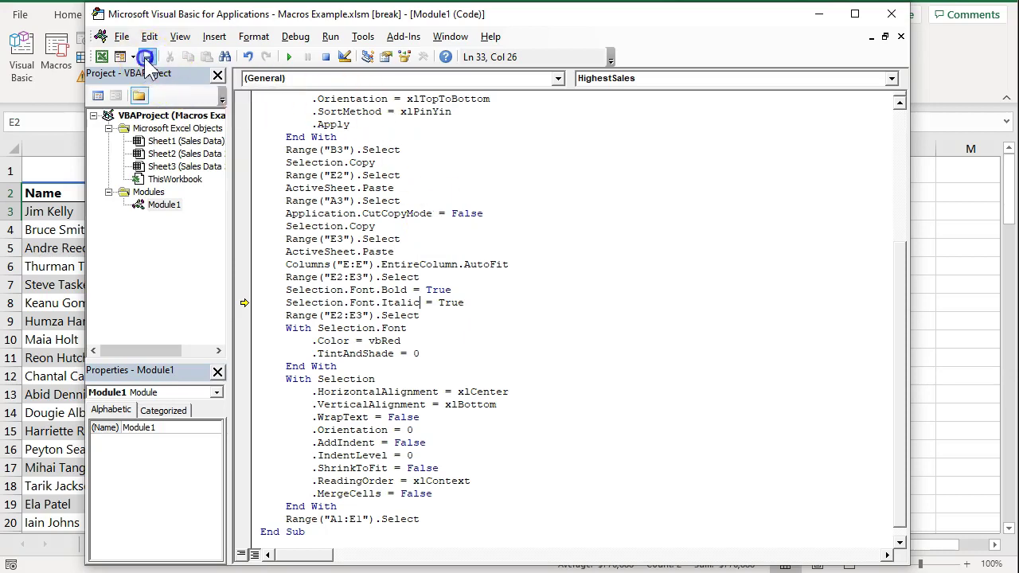
pyautogui.click(889, 16)
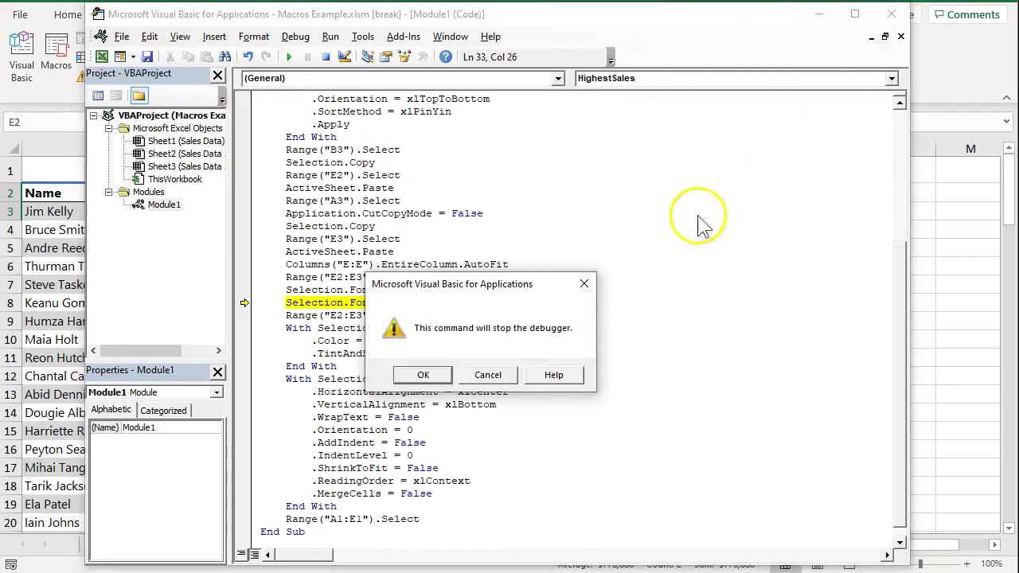
pyautogui.click(421, 377)
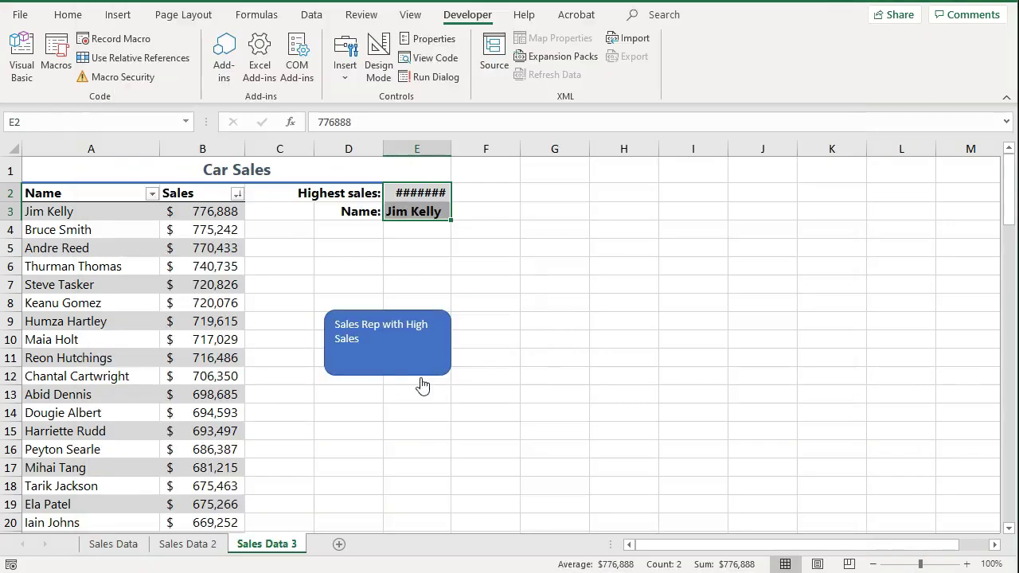
# Run the corrected macro from the 'Sales Rep with High Sales' shape to format E2:E3.
pyautogui.click(414, 358)
pyautogui.click(413, 358)
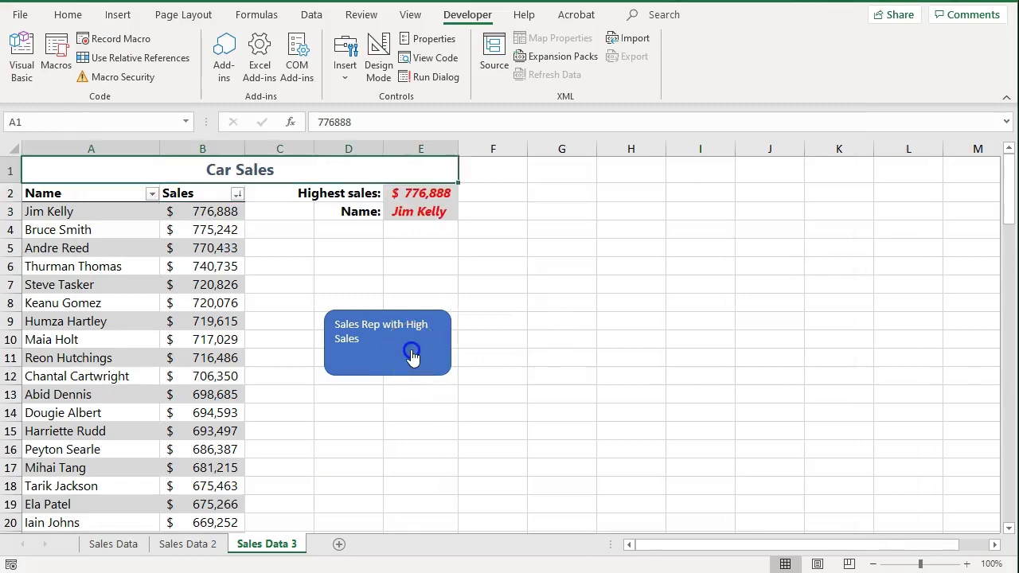